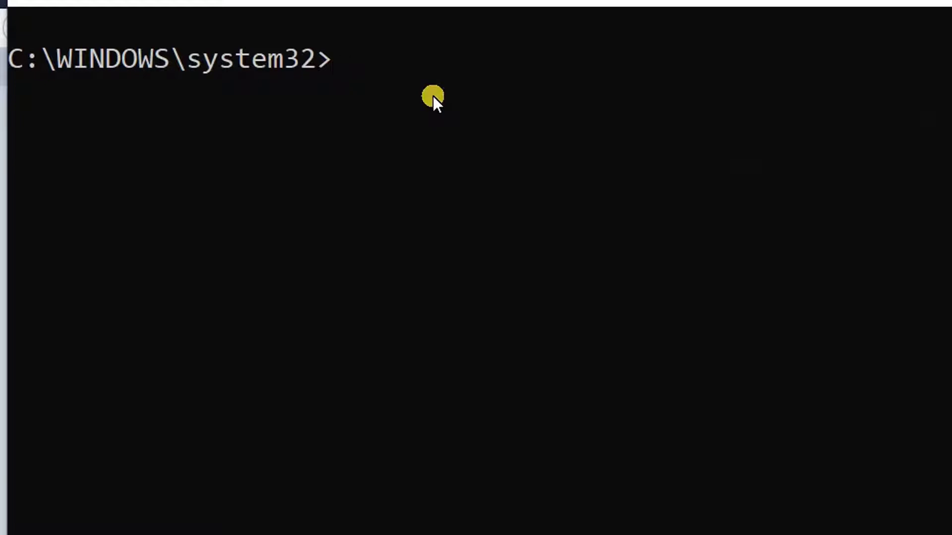
- Check the installed CMake version by running cmake --version in the command prompt
{"action": "type", "text": "cmake"}
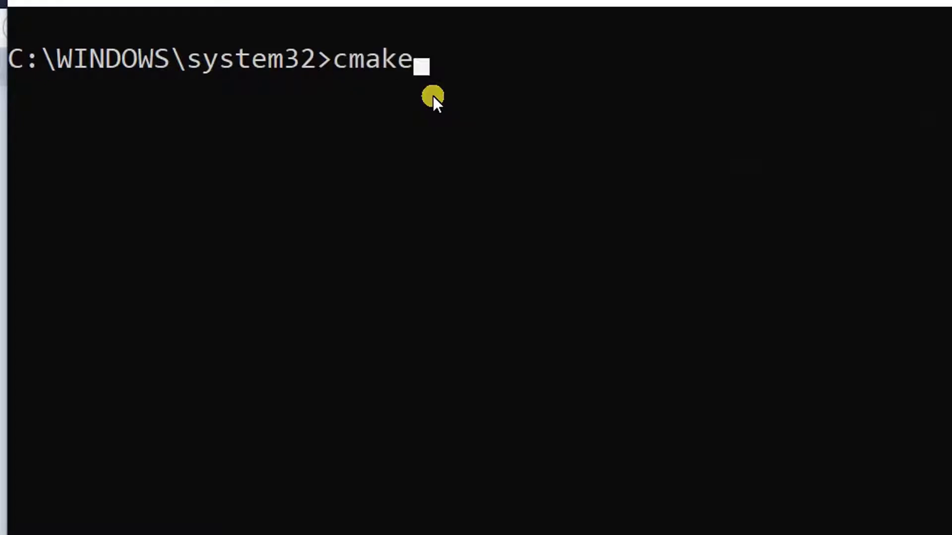
{"action": "type", "text": " --v"}
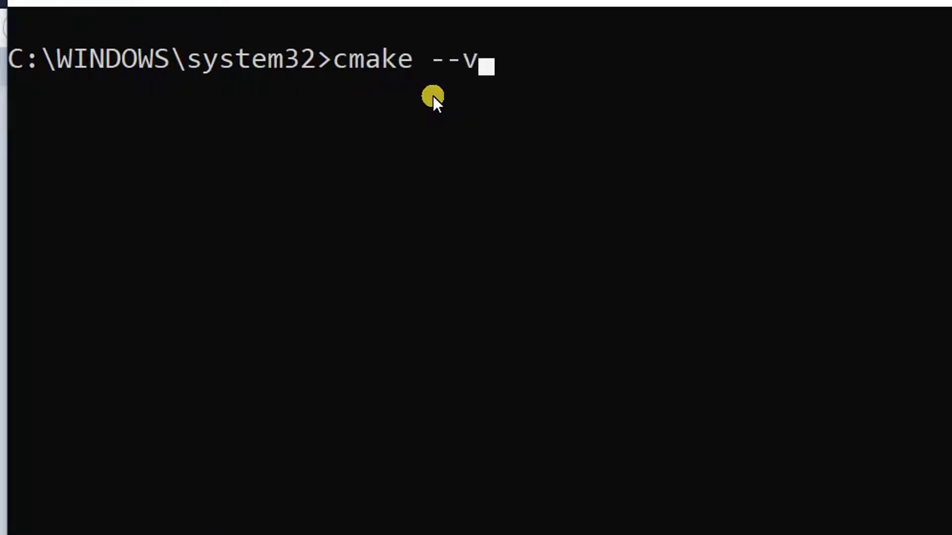
{"action": "type", "text": "ersion"}
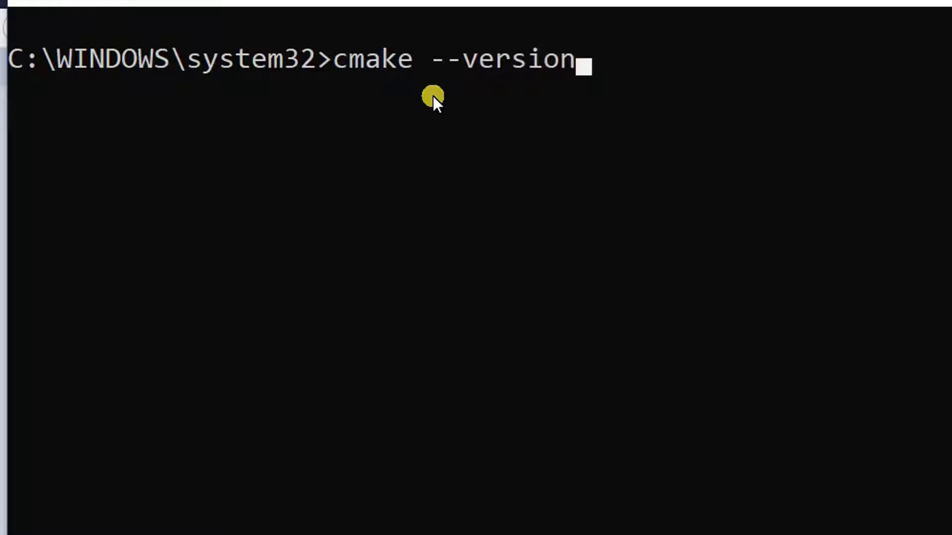
{"action": "key", "text": "Return"}
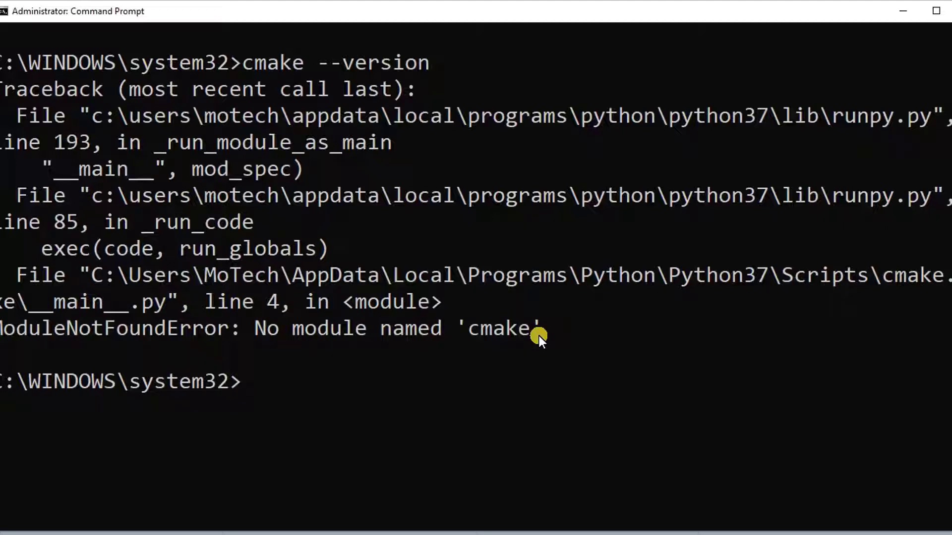
{"action": "left_click", "coordinate": [538, 333]}
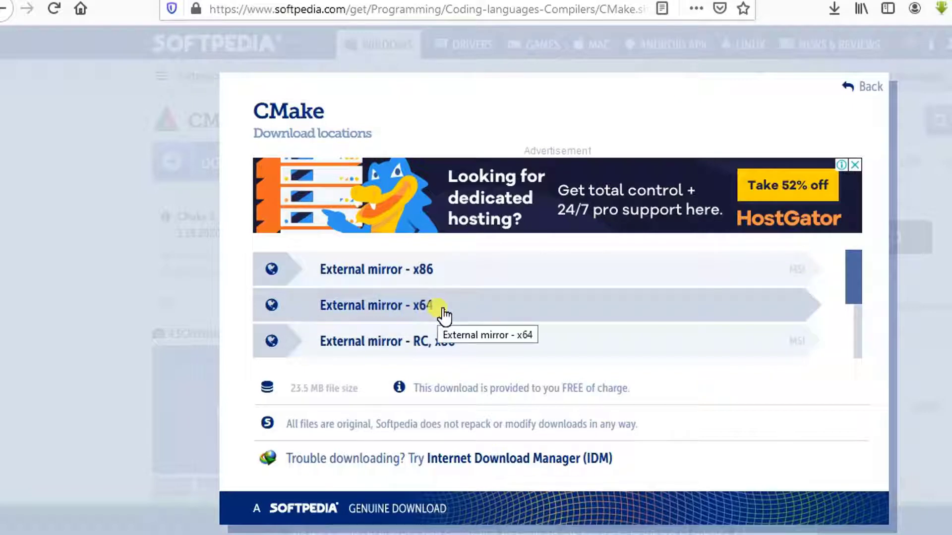
- Open the Downloads folder from the browser's downloads and run the installer cmake-3.18.4-win64-x64.msi, allowing it past the security warning
{"action": "left_click", "coordinate": [834, 8]}
{"action": "left_click", "coordinate": [819, 47]}
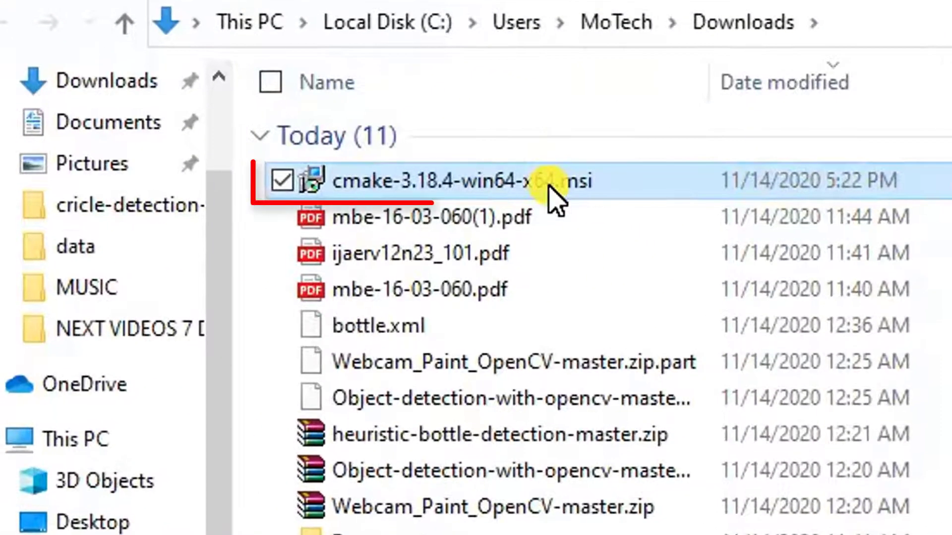
{"action": "left_click", "coordinate": [557, 184]}
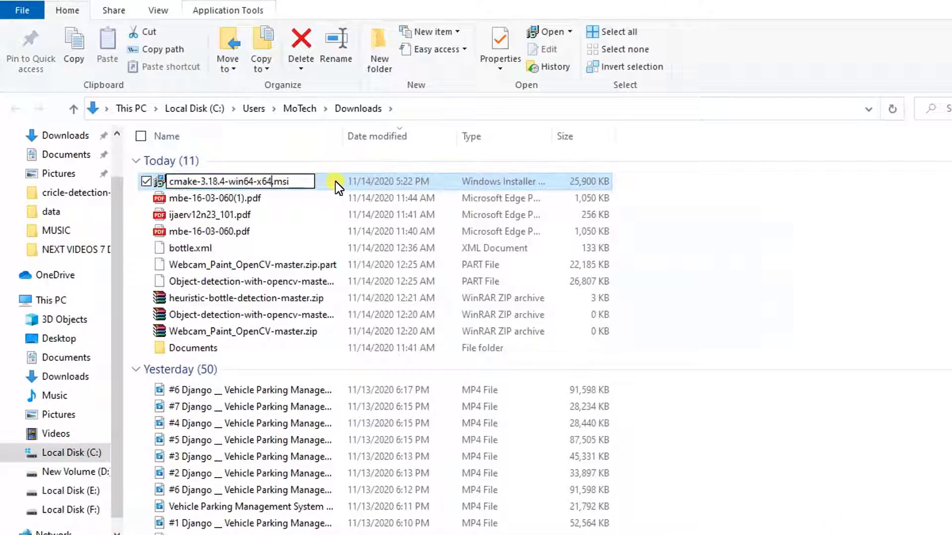
{"action": "left_click", "coordinate": [335, 182]}
{"action": "left_click", "coordinate": [341, 190]}
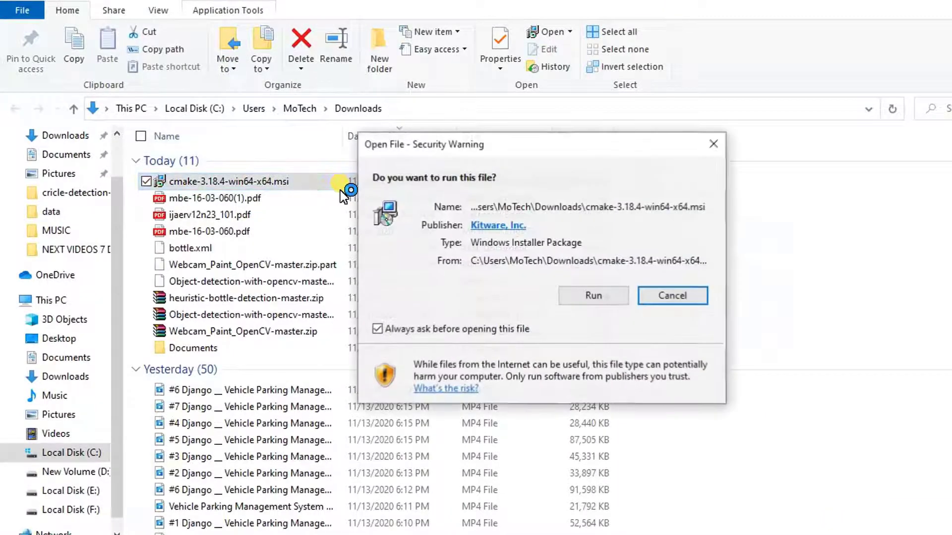
{"action": "left_click", "coordinate": [610, 305]}
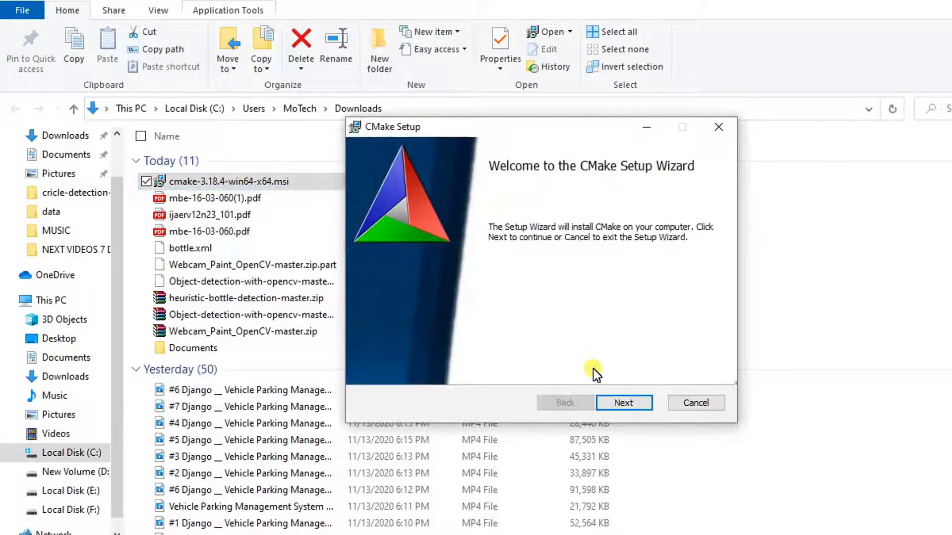
- Start the CMake setup wizard and accept the terms of the license agreement
{"action": "left_click", "coordinate": [612, 400]}
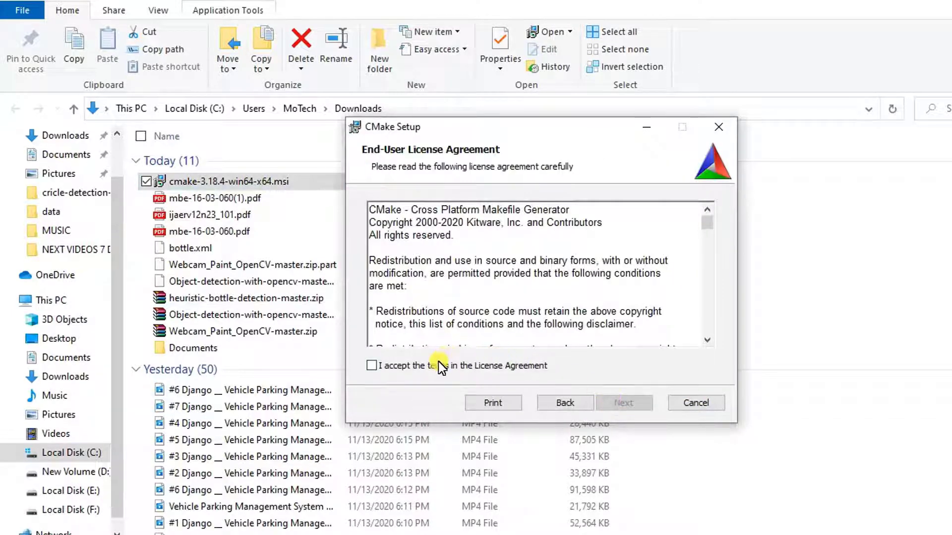
{"action": "left_click", "coordinate": [438, 364]}
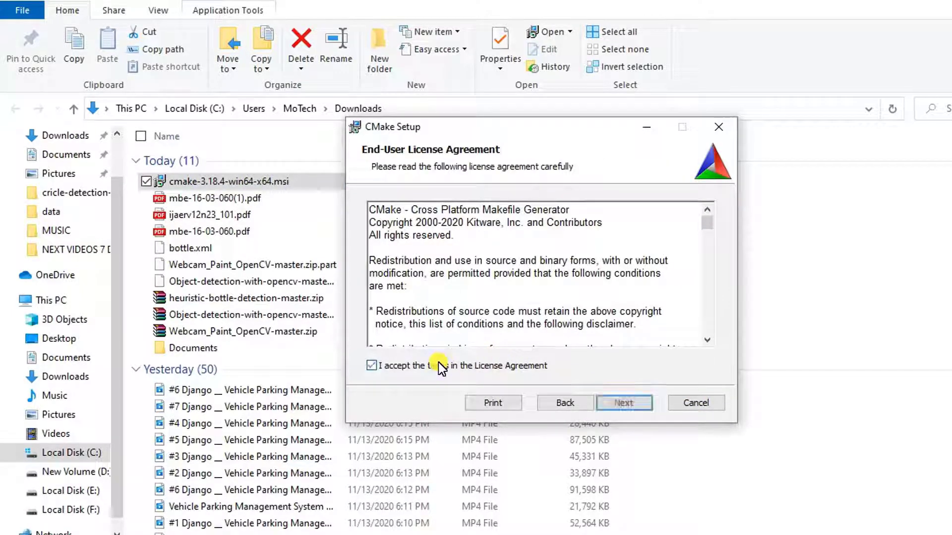
{"action": "left_click", "coordinate": [611, 400]}
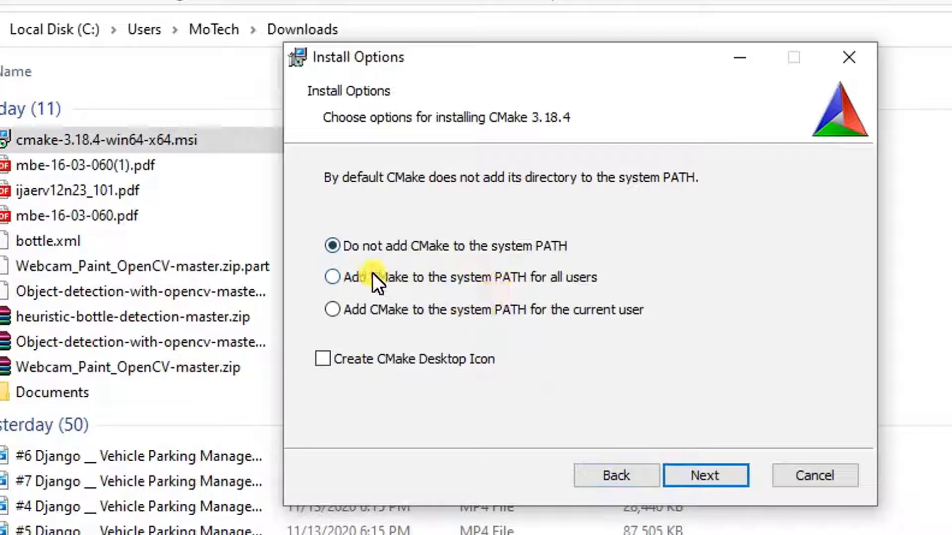
- Set the install options to add CMake to the system PATH for all users and create a CMake desktop icon
{"action": "left_click", "coordinate": [478, 284]}
{"action": "left_click", "coordinate": [460, 366]}
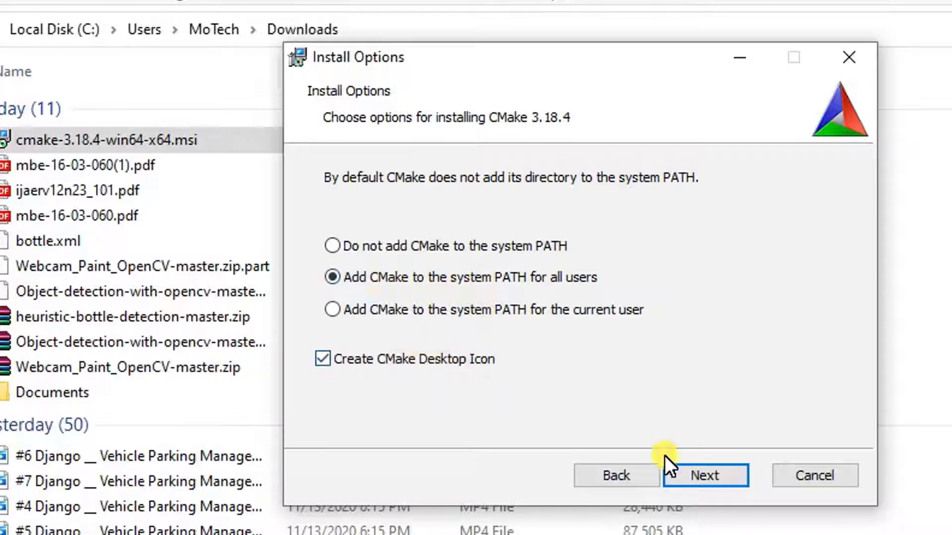
{"action": "left_click", "coordinate": [678, 469]}
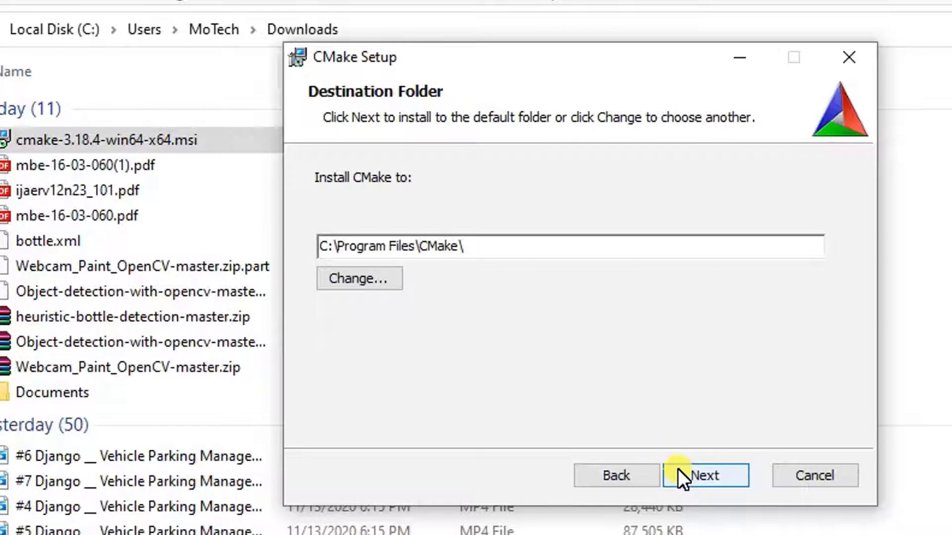
- Keep C:\Program Files\CMake\ as the destination folder and start the CMake installation
{"action": "double_click", "coordinate": [516, 252]}
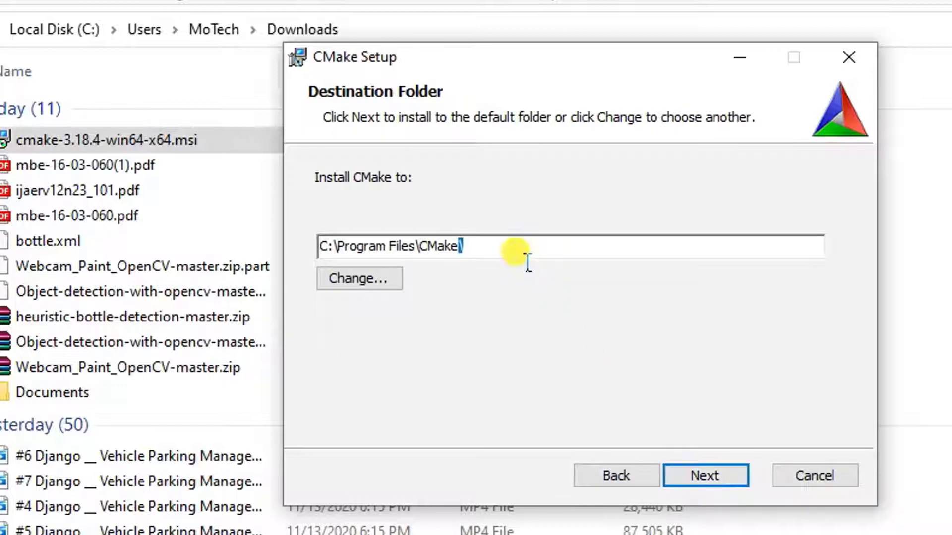
{"action": "triple_click", "coordinate": [516, 252]}
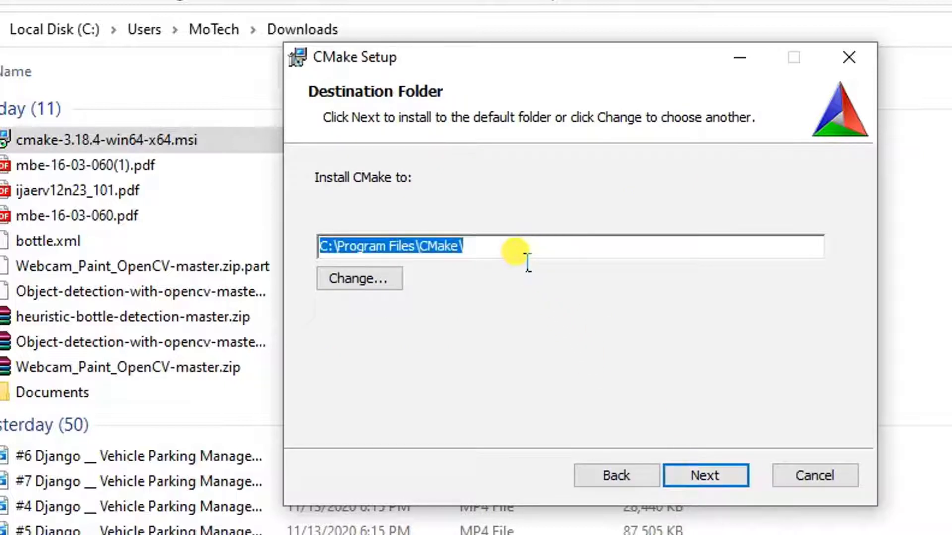
{"action": "left_click", "coordinate": [698, 477]}
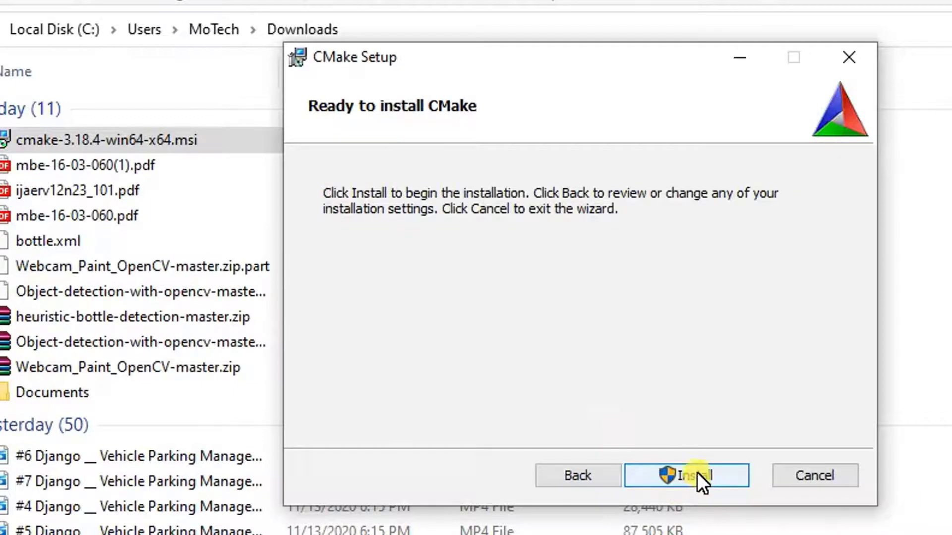
{"action": "left_click", "coordinate": [697, 472]}
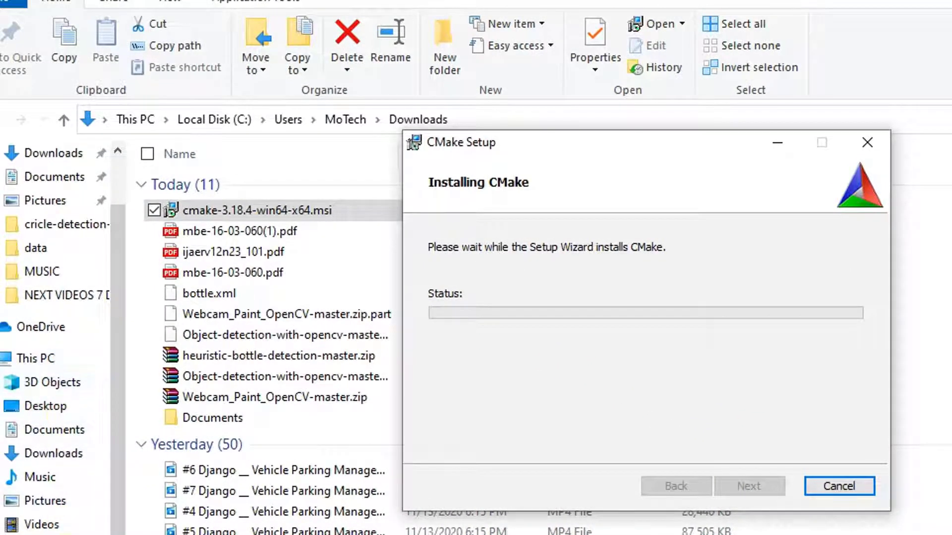
- Open the Program Files folder on Local Disk (C:) and let the CMake installation proceed
{"action": "left_click", "coordinate": [55, 534]}
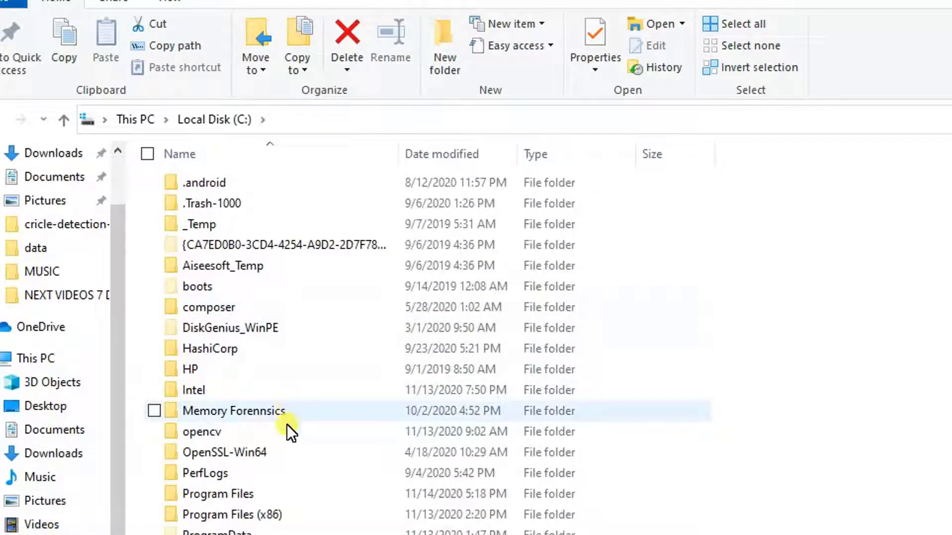
{"action": "double_click", "coordinate": [282, 491]}
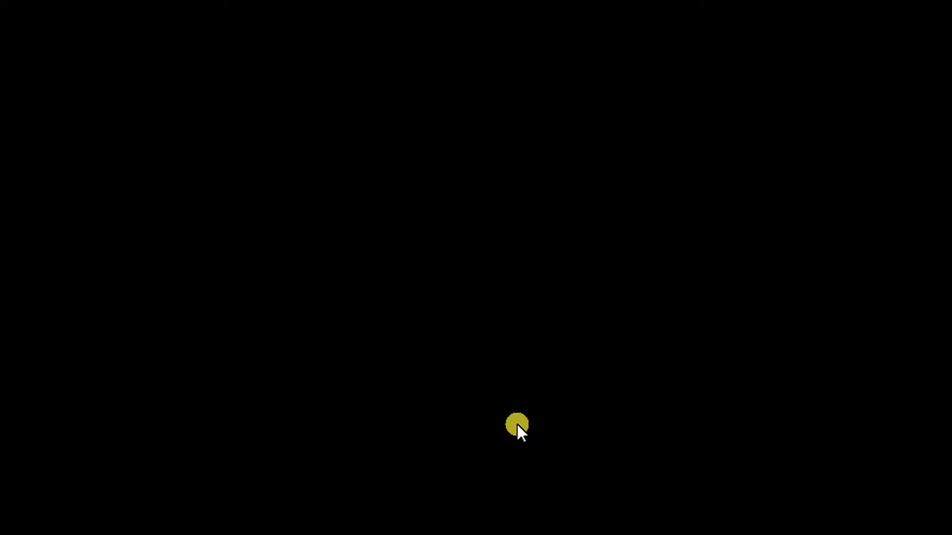
{"action": "left_click", "coordinate": [516, 423]}
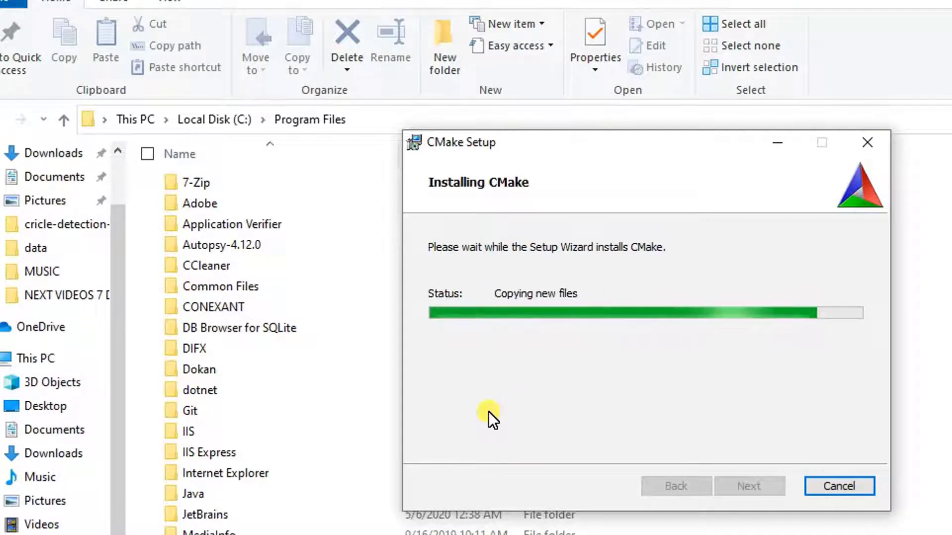
- Open the Environment Variables dialog through the advanced system settings in the properties of This PC on the desktop
{"action": "key", "text": "super+d"}
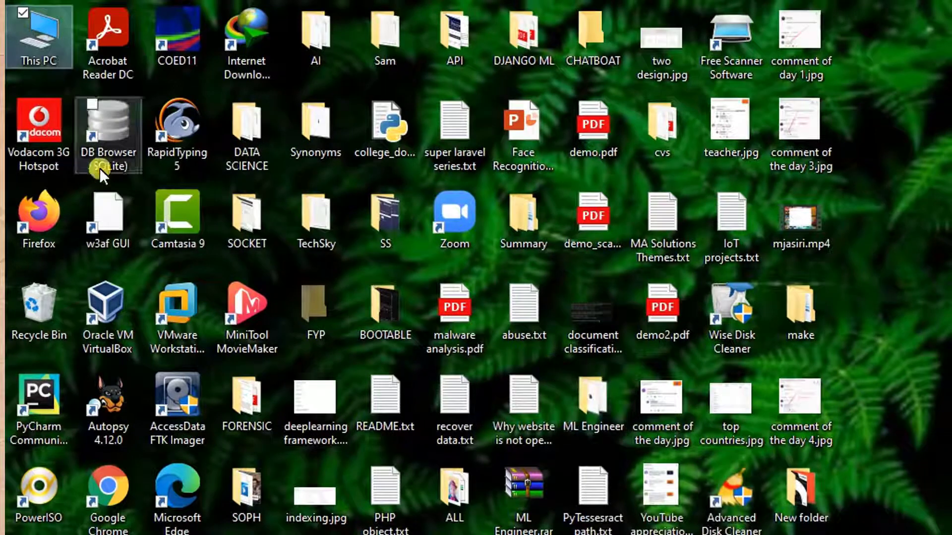
{"action": "right_click", "coordinate": [36, 57]}
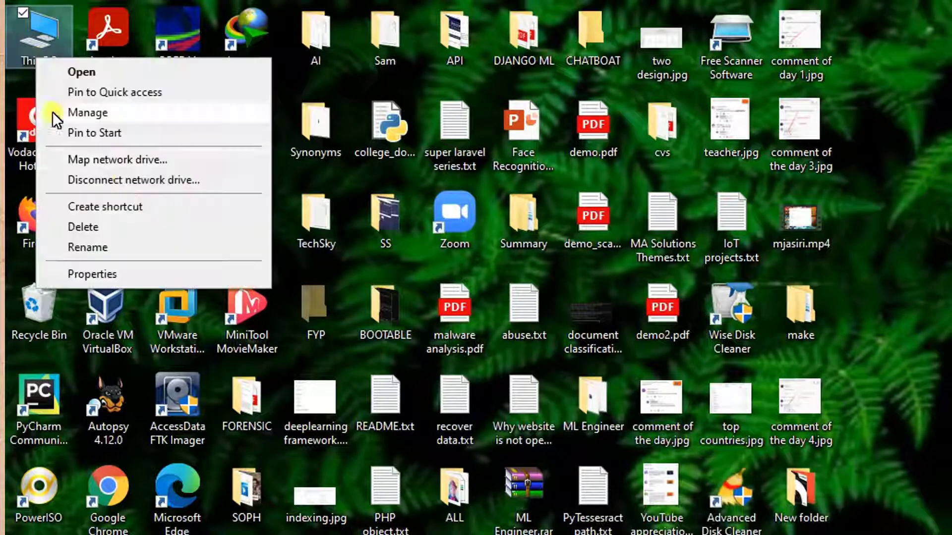
{"action": "left_click", "coordinate": [180, 281]}
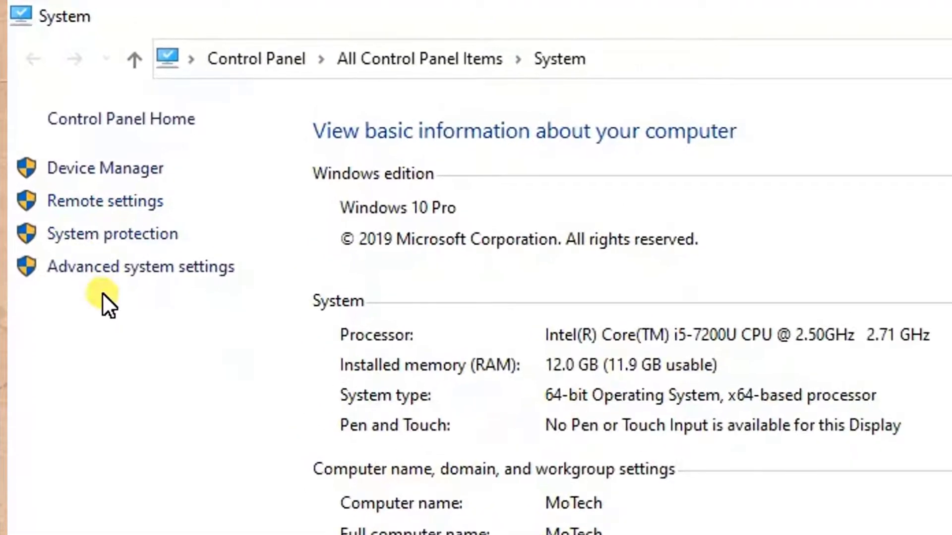
{"action": "left_click", "coordinate": [117, 276]}
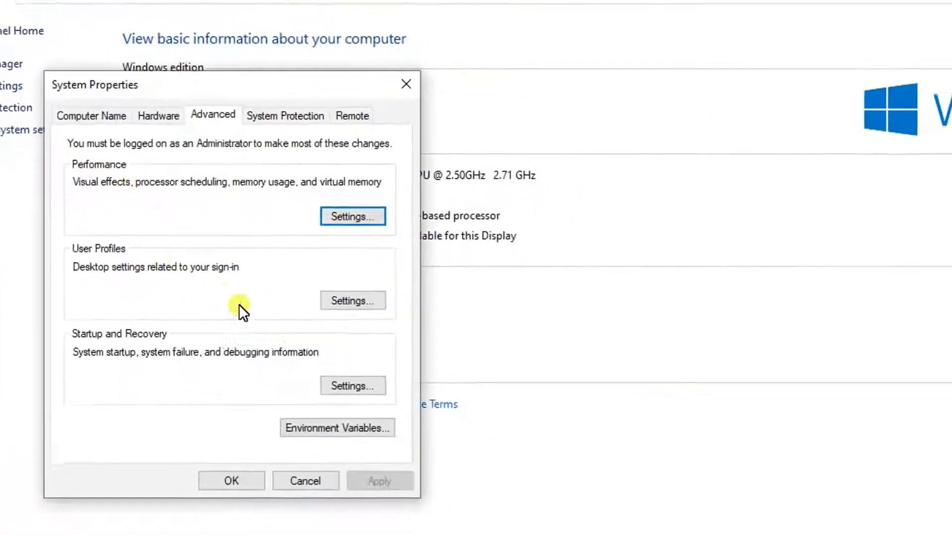
{"action": "left_click", "coordinate": [269, 412]}
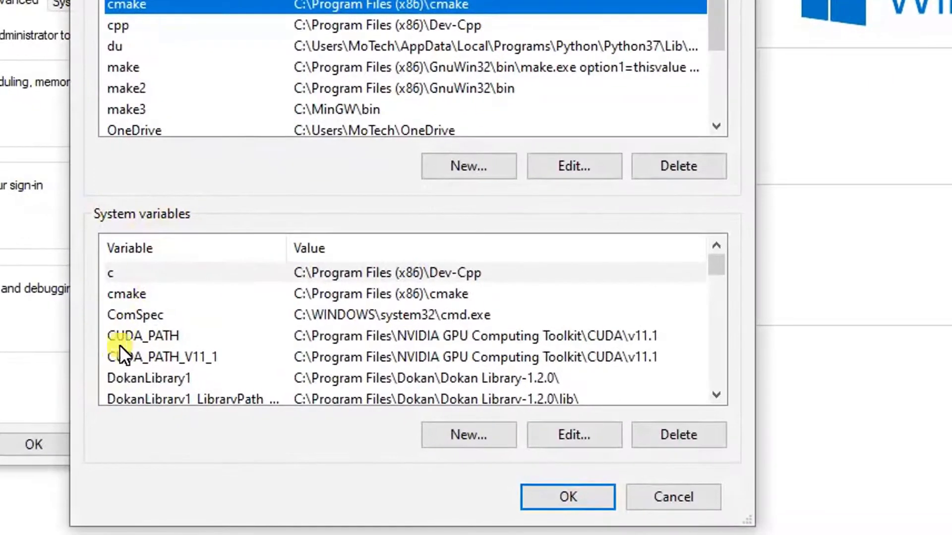
- Open the system variable Path for editing and look through its list of folders for a CMake entry
{"action": "left_click", "coordinate": [302, 392]}
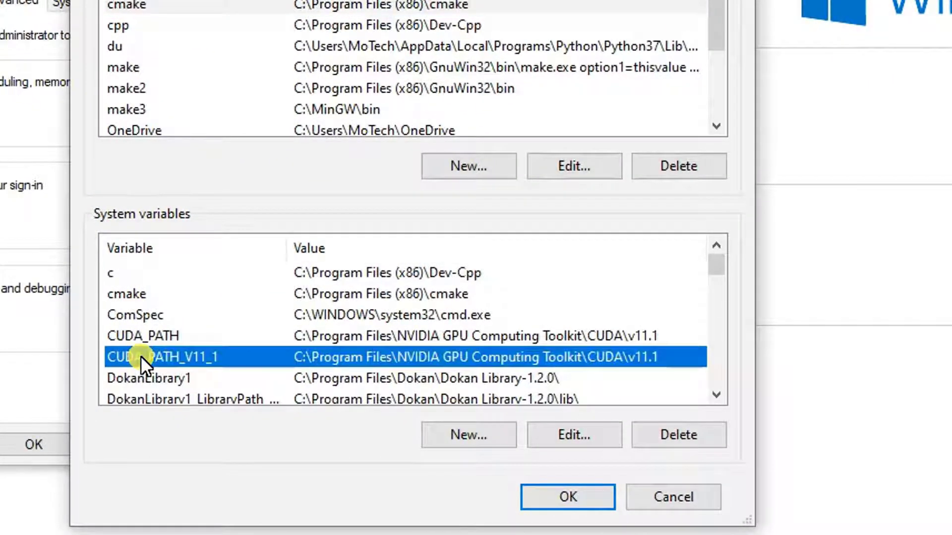
{"action": "key", "text": "p"}
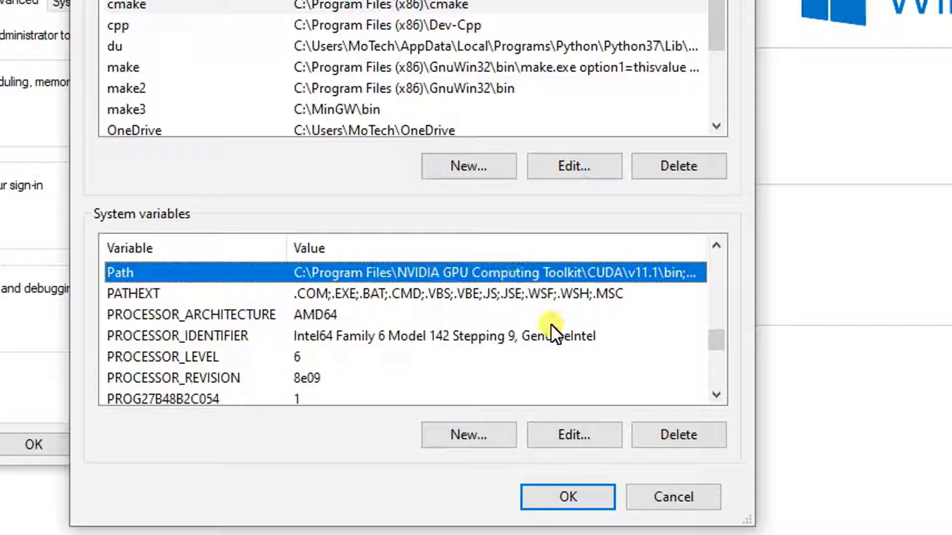
{"action": "left_click", "coordinate": [555, 432]}
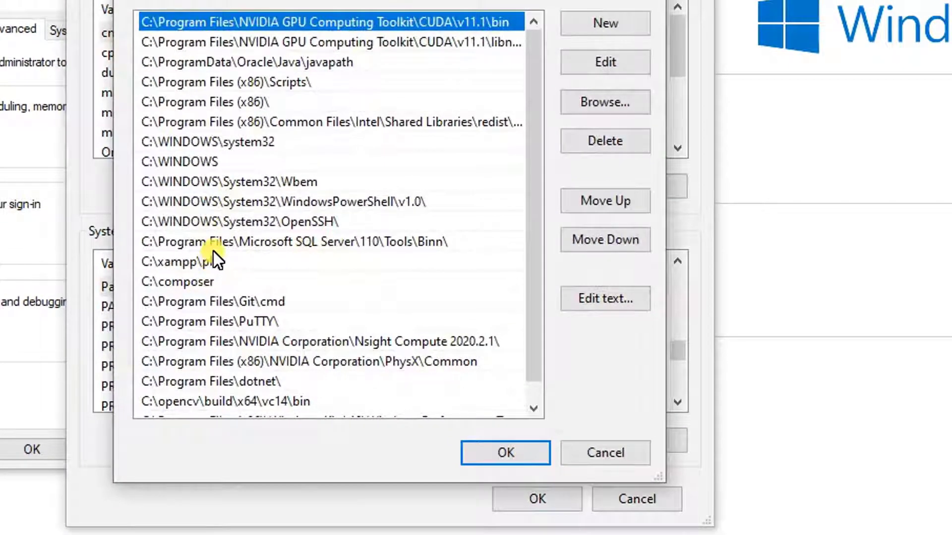
{"action": "scroll", "coordinate": [256, 255], "scroll_direction": "down", "scroll_amount": 1}
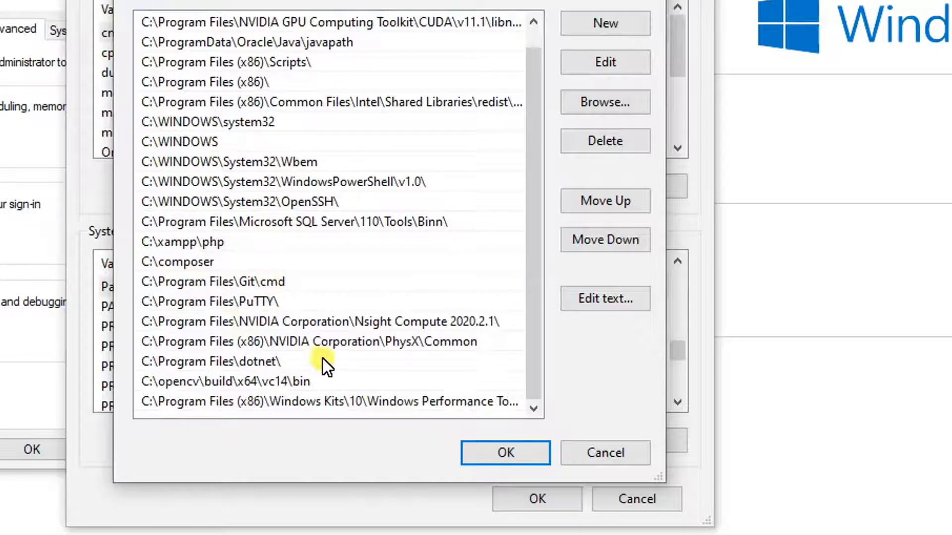
{"action": "scroll", "coordinate": [311, 277], "scroll_direction": "up", "scroll_amount": 1}
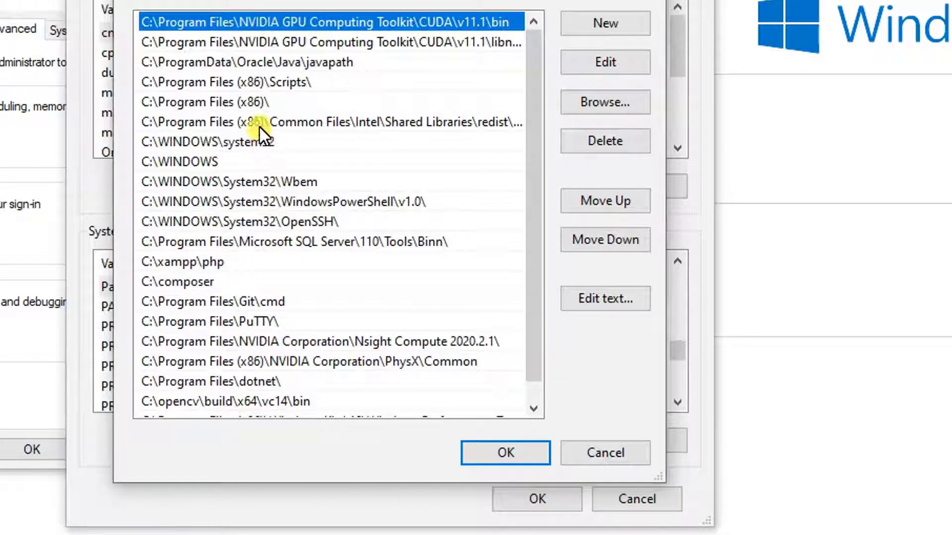
{"action": "scroll", "coordinate": [276, 101], "scroll_direction": "down", "scroll_amount": 1}
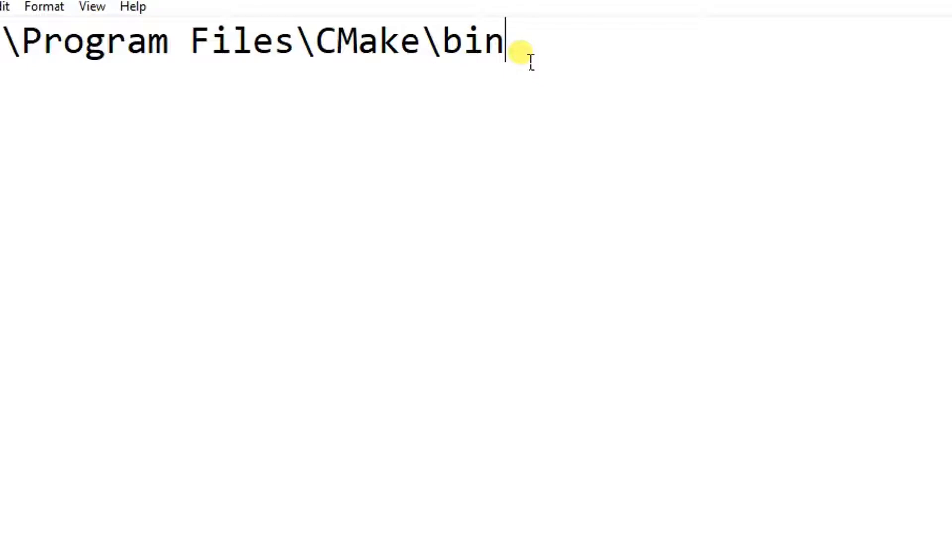
- Switch to Notepad and copy the whole path C:\Program Files\CMake\bin from summary.txt
{"action": "left_click_drag", "start_coordinate": [530, 62], "coordinate": [446, 38]}
{"action": "left_click", "coordinate": [387, 42]}
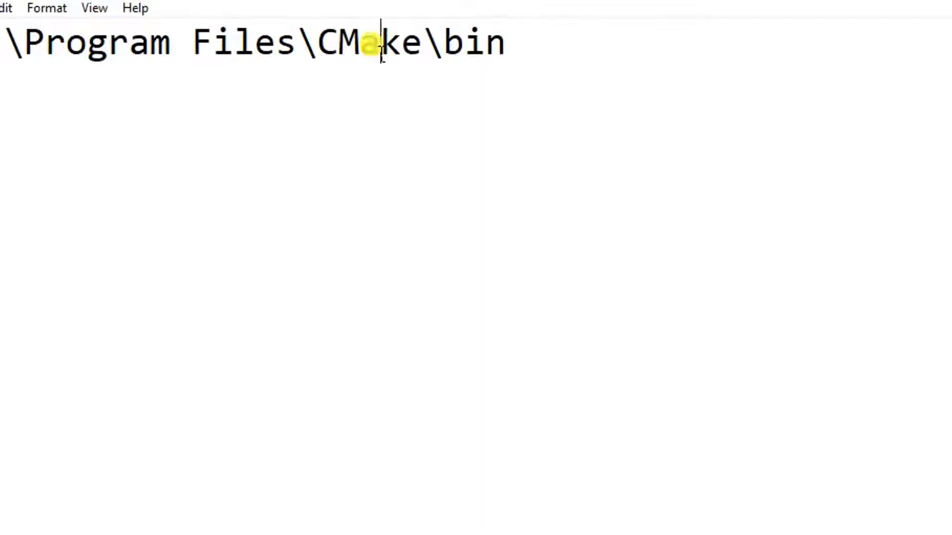
{"action": "left_click", "coordinate": [577, 61]}
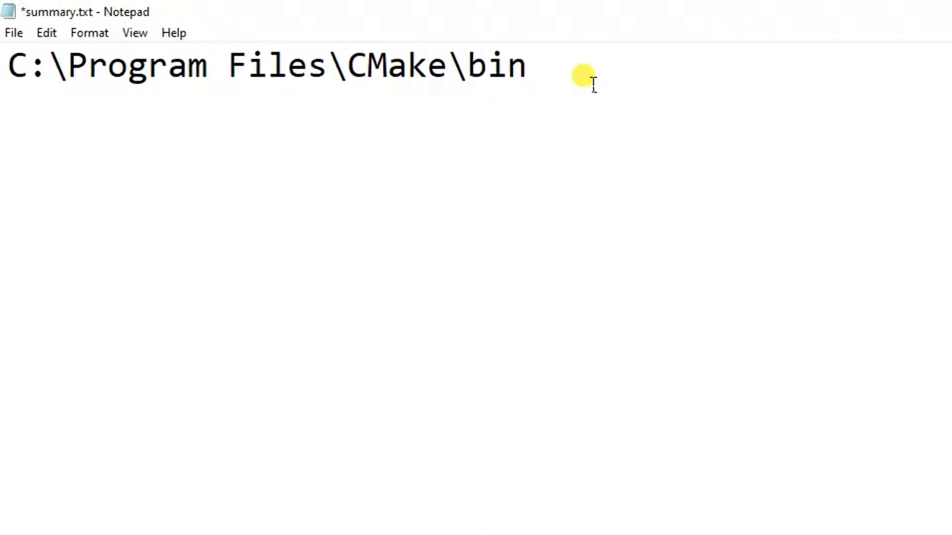
{"action": "key", "text": "ctrl+a"}
{"action": "key", "text": "ctrl+c"}
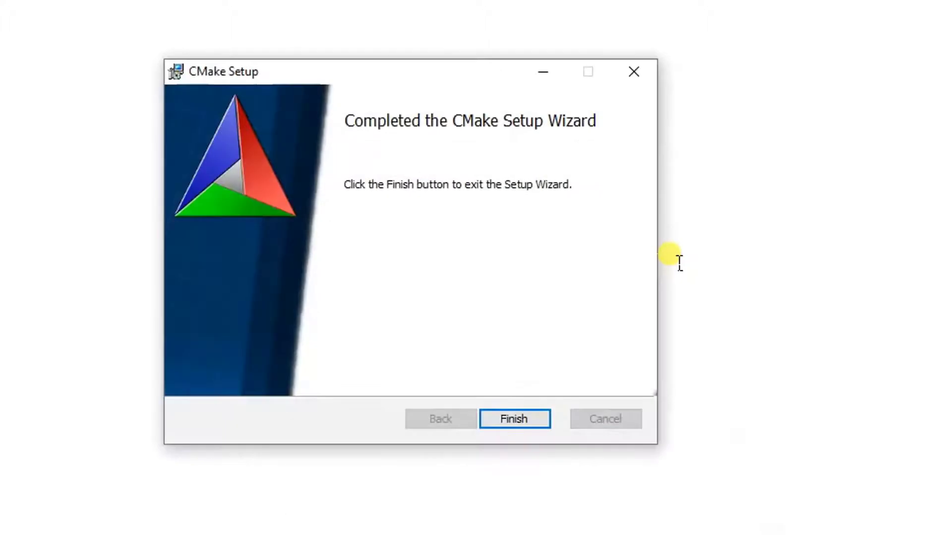
- Exit the completed CMake Setup Wizard and add C:\Program Files\CMake\bin as a new entry in the system Path variable
{"action": "left_click", "coordinate": [532, 412]}
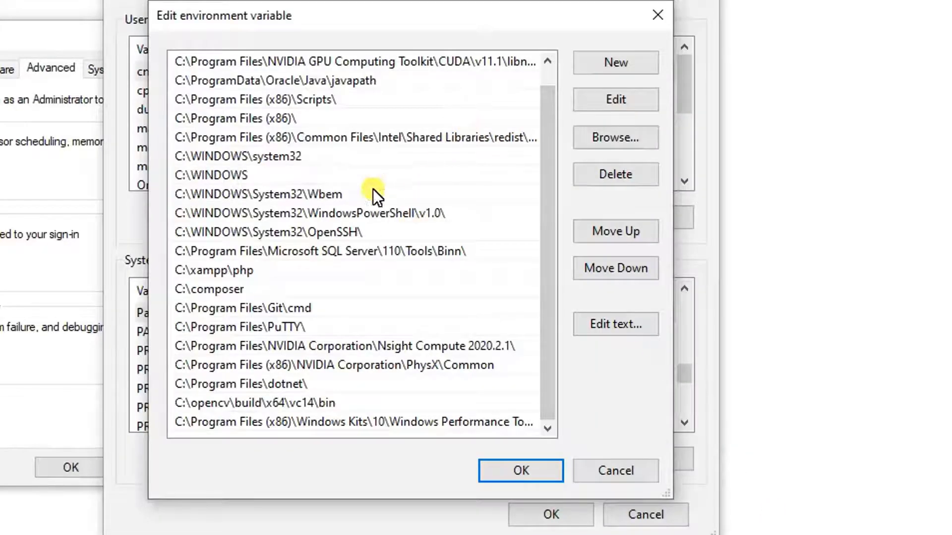
{"action": "scroll", "coordinate": [332, 97], "scroll_direction": "up", "scroll_amount": 1}
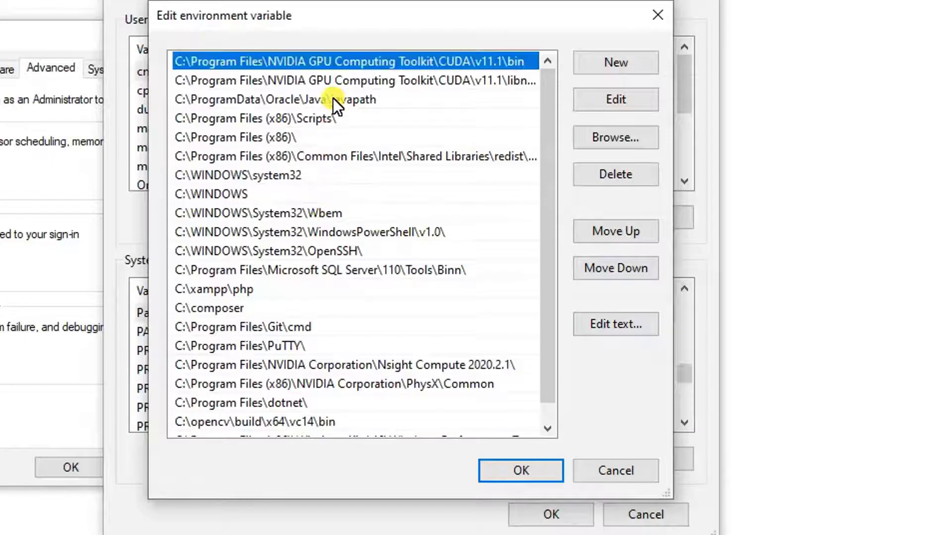
{"action": "scroll", "coordinate": [387, 220], "scroll_direction": "down", "scroll_amount": 1}
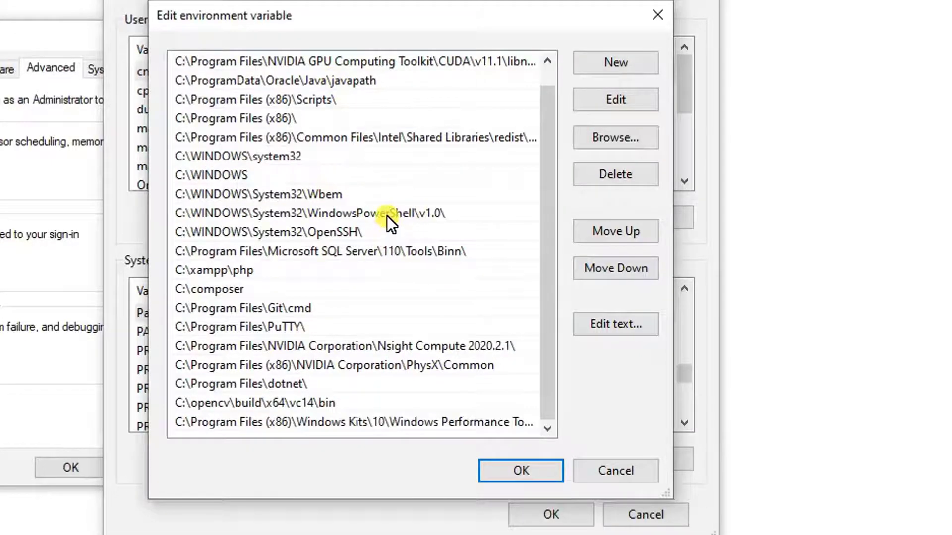
{"action": "scroll", "coordinate": [387, 215], "scroll_direction": "up", "scroll_amount": 1}
{"action": "scroll", "coordinate": [387, 213], "scroll_direction": "down", "scroll_amount": 1}
{"action": "left_click", "coordinate": [628, 64]}
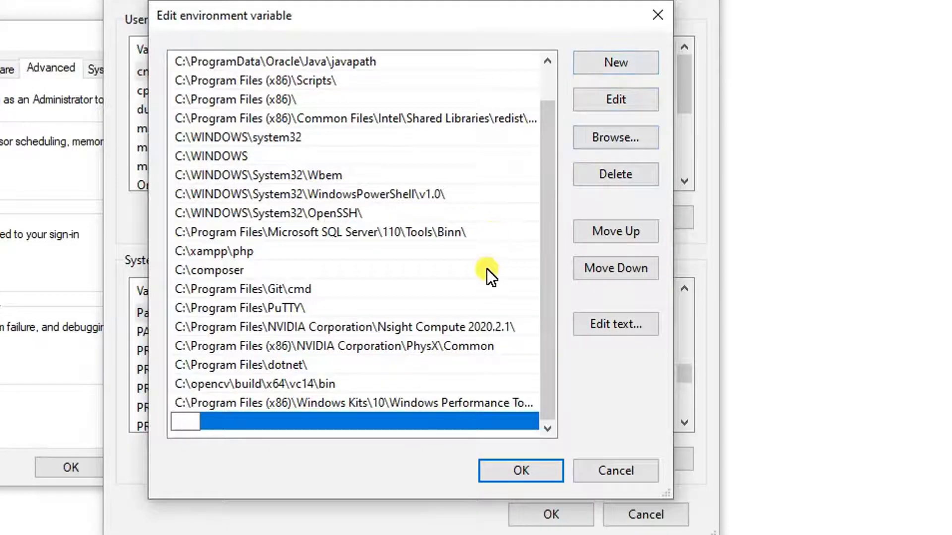
{"action": "key", "text": "ctrl+v"}
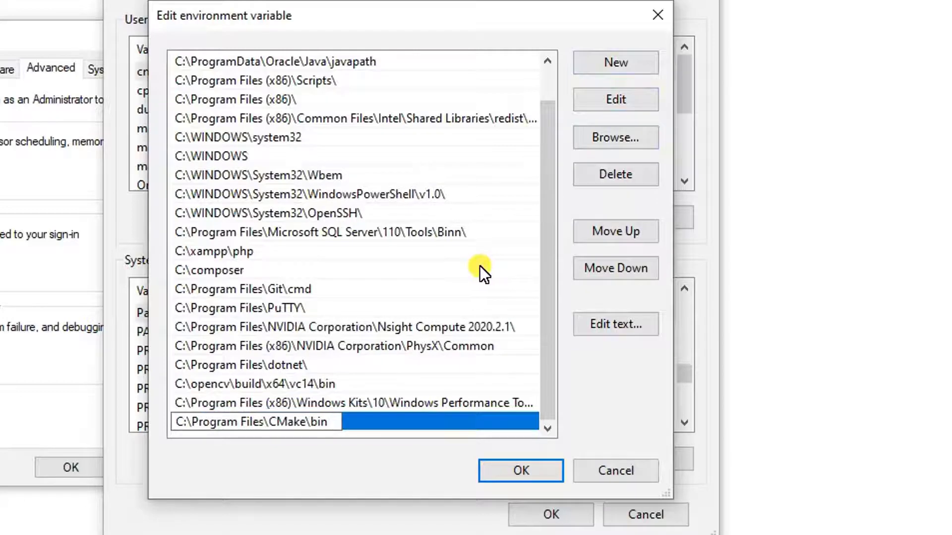
- Accept the Path edit and close the Environment Variables and system properties dialogs, keeping the changes
{"action": "left_click", "coordinate": [514, 468]}
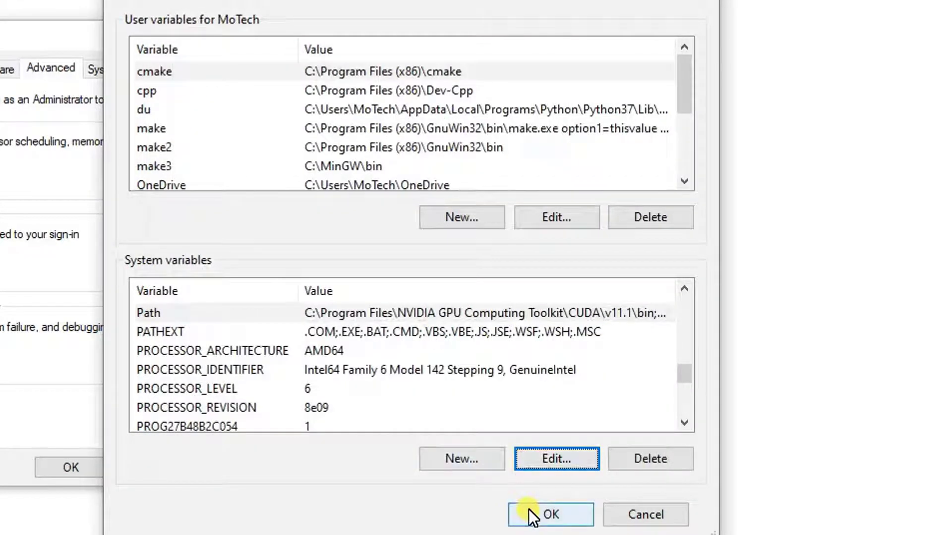
{"action": "left_click", "coordinate": [545, 520]}
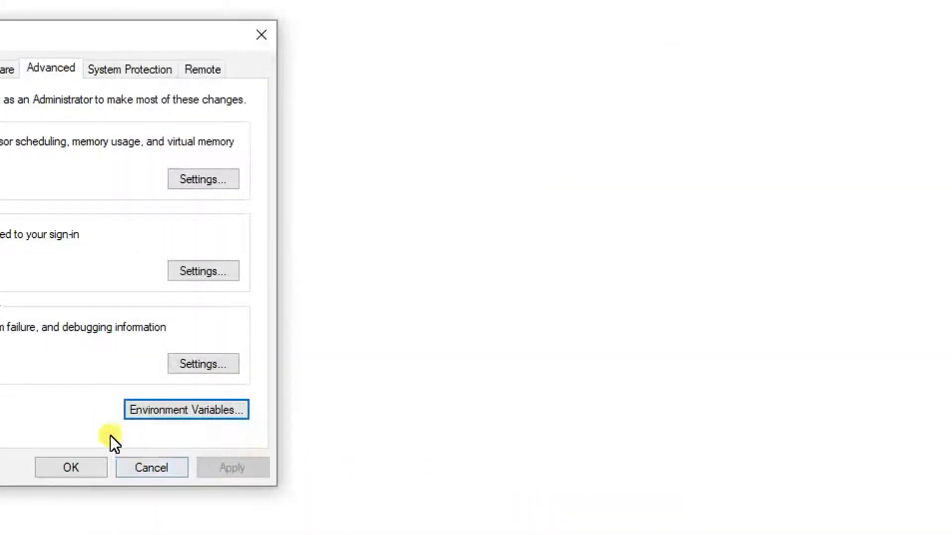
{"action": "left_click", "coordinate": [76, 460]}
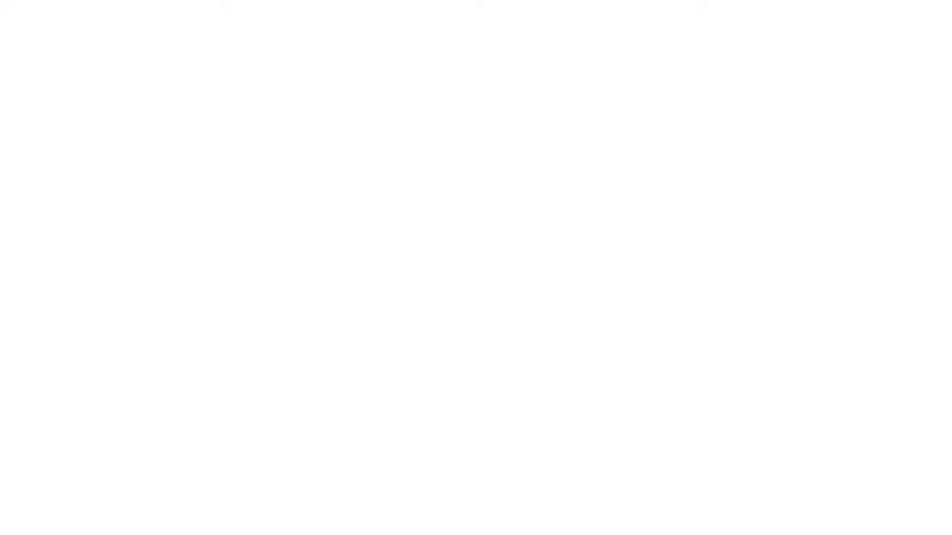
- Switch to the administrator Command Prompt, clear its screen with cls, and check the installed CMake version with cmake --version
{"action": "mouse_move", "coordinate": [687, 534]}
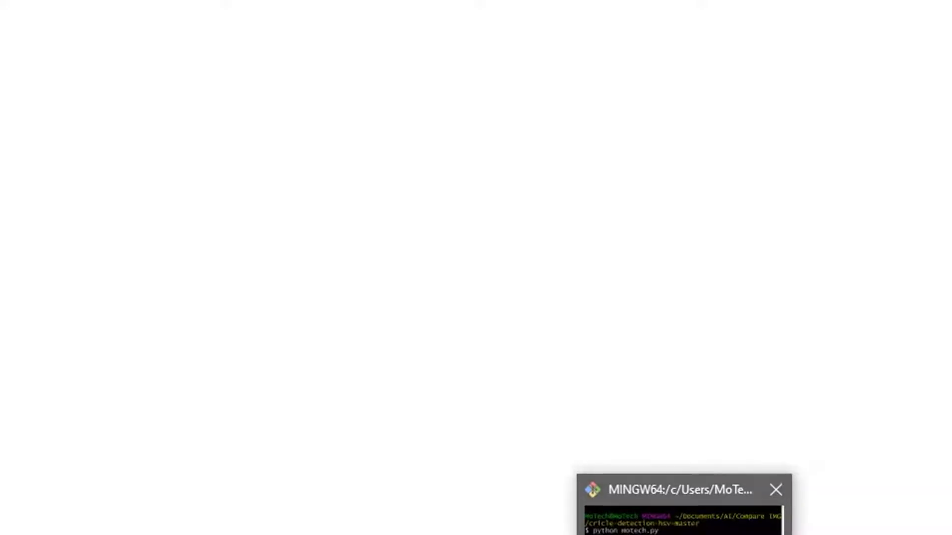
{"action": "left_click", "coordinate": [743, 534]}
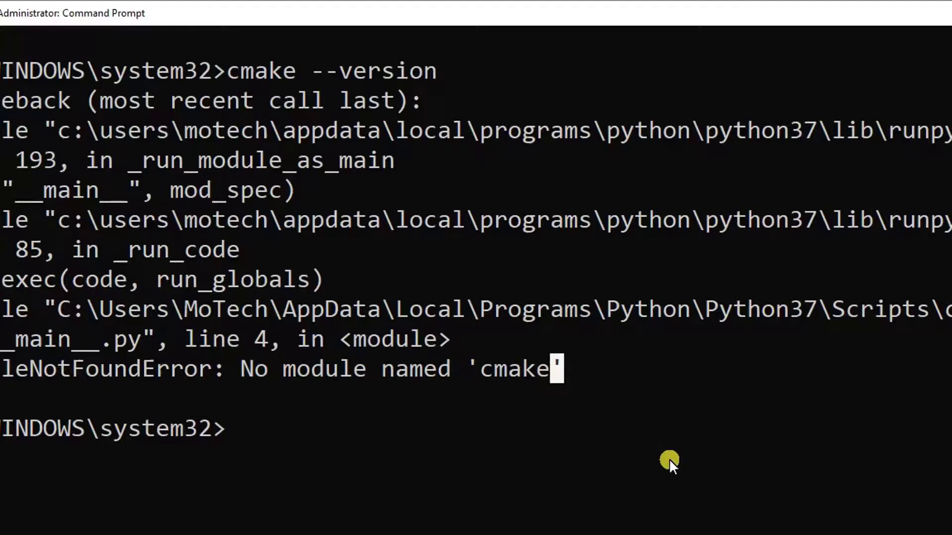
{"action": "type", "text": "cl"}
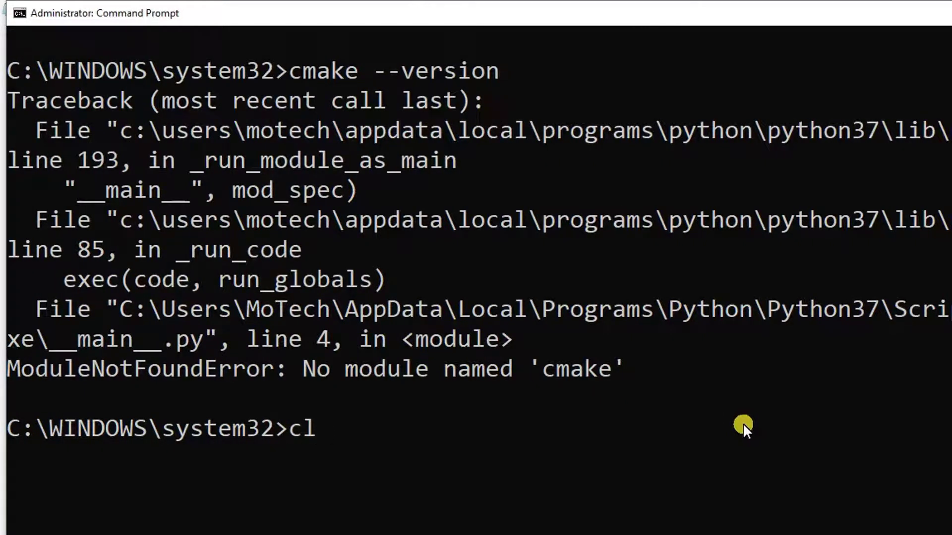
{"action": "type", "text": "s"}
{"action": "key", "text": "Return"}
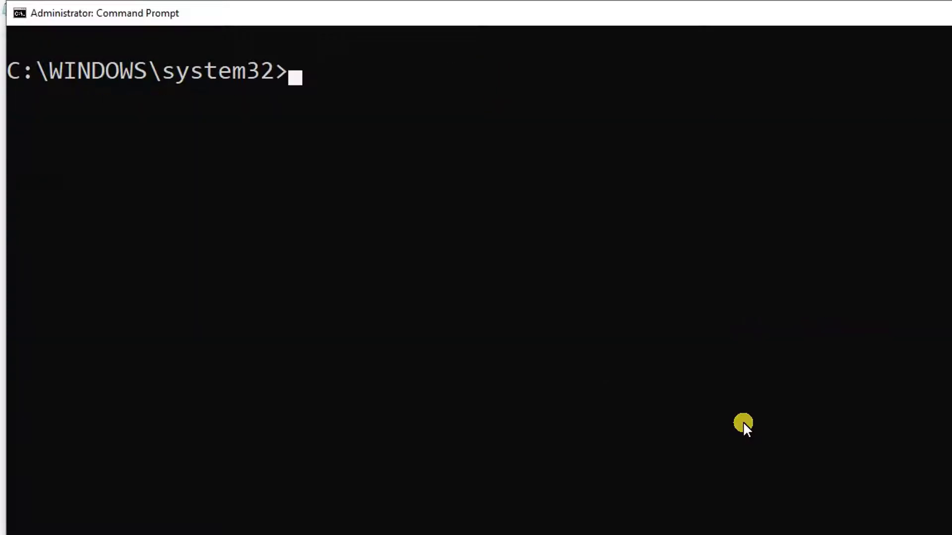
{"action": "type", "text": "cmake --version"}
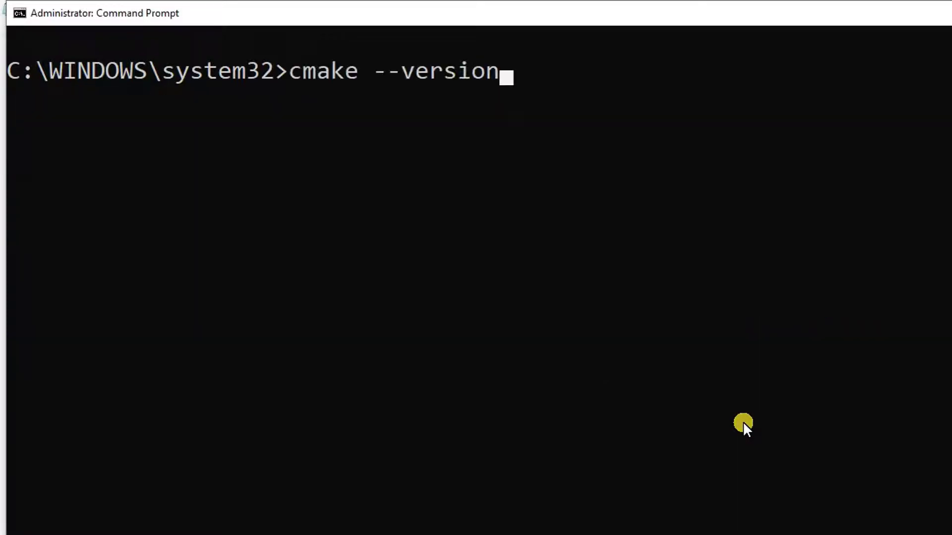
{"action": "key", "text": "Return"}
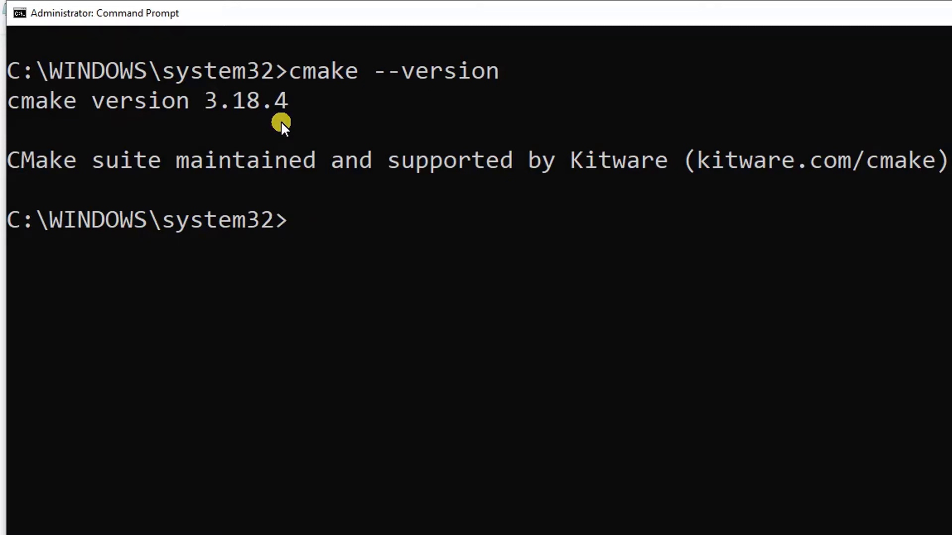
{"action": "key", "text": "F7"}
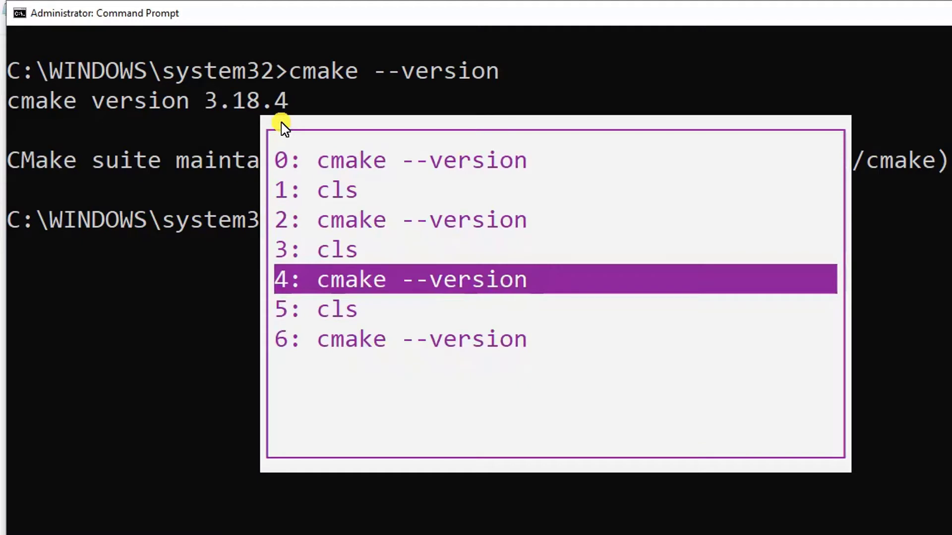
{"action": "left_click", "coordinate": [199, 301]}
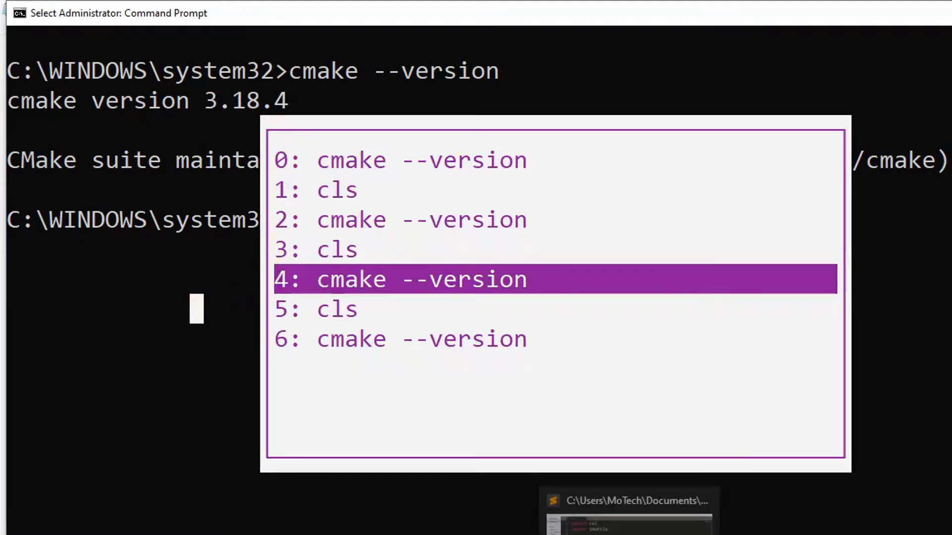
- Switch to Notepad with the summary.txt file
{"action": "left_click", "coordinate": [467, 533]}
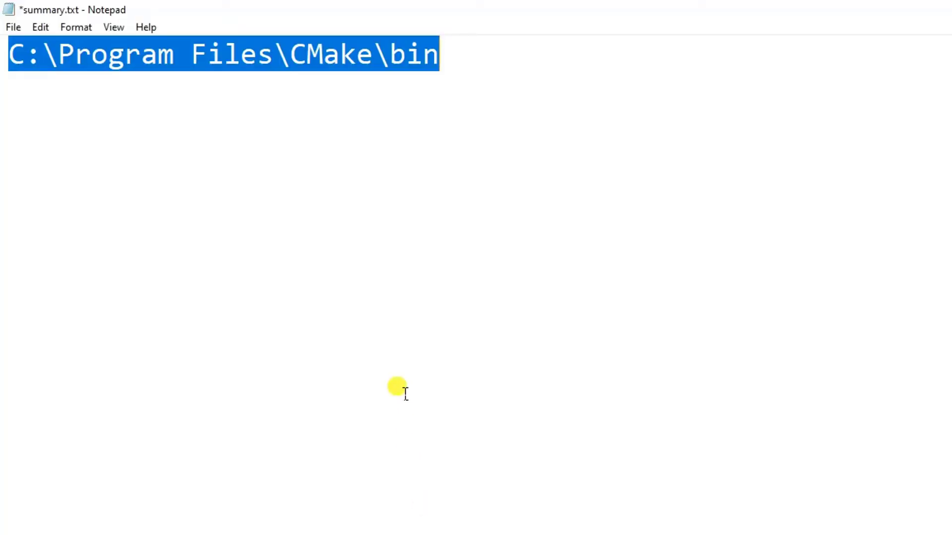